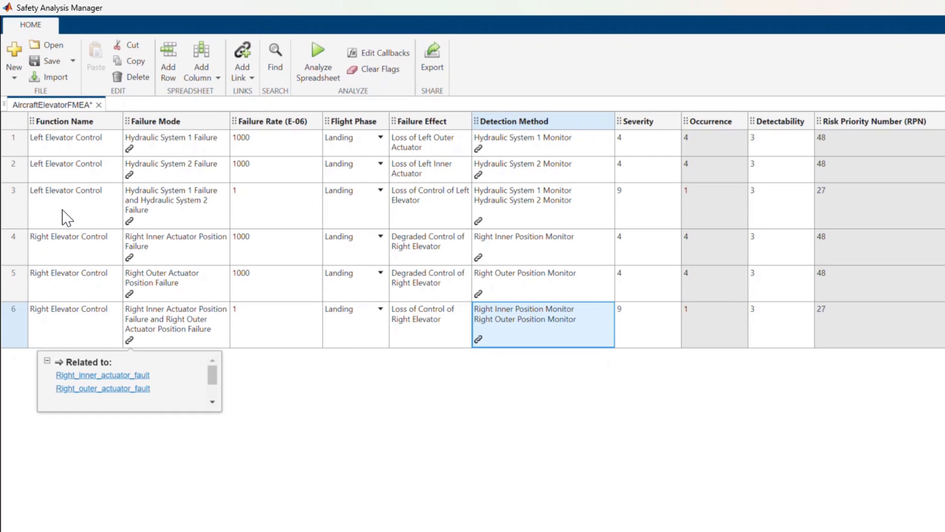
pyautogui.click(16, 146)
pyautogui.click(20, 168)
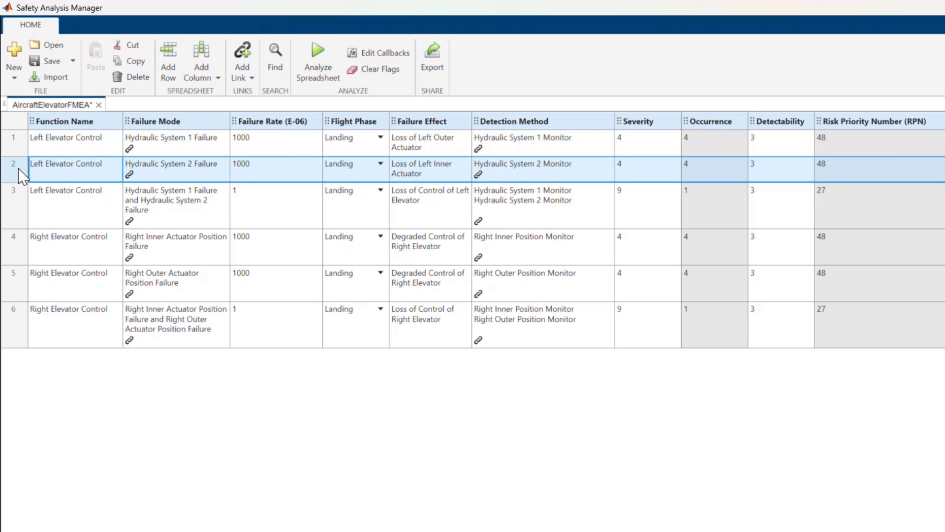
pyautogui.click(22, 210)
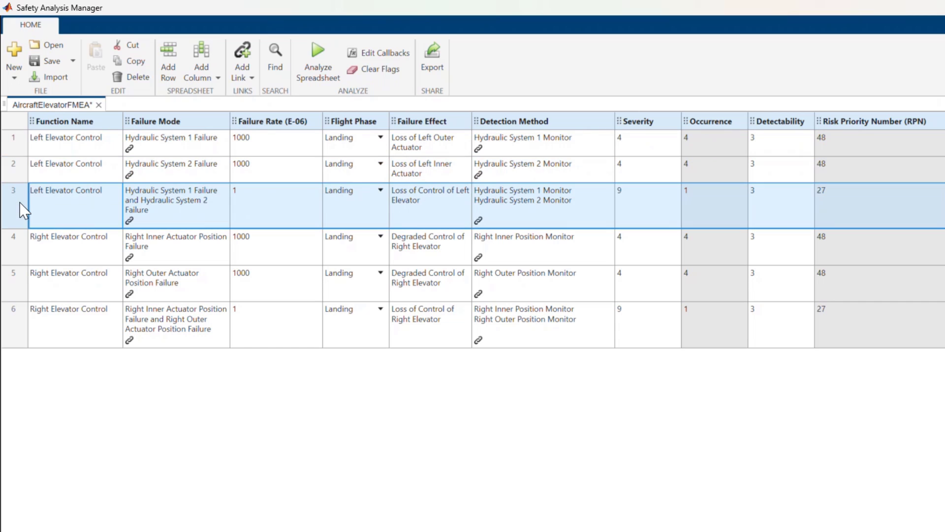
pyautogui.click(94, 123)
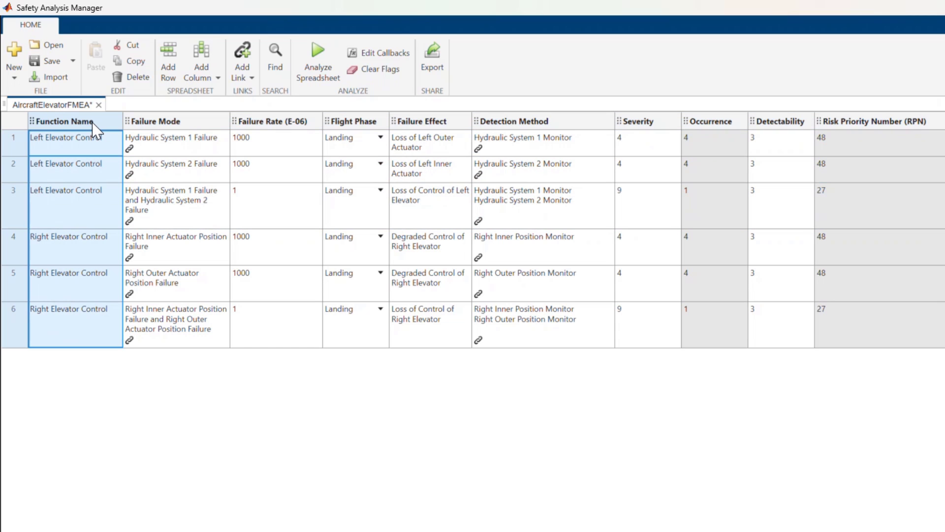
pyautogui.click(199, 123)
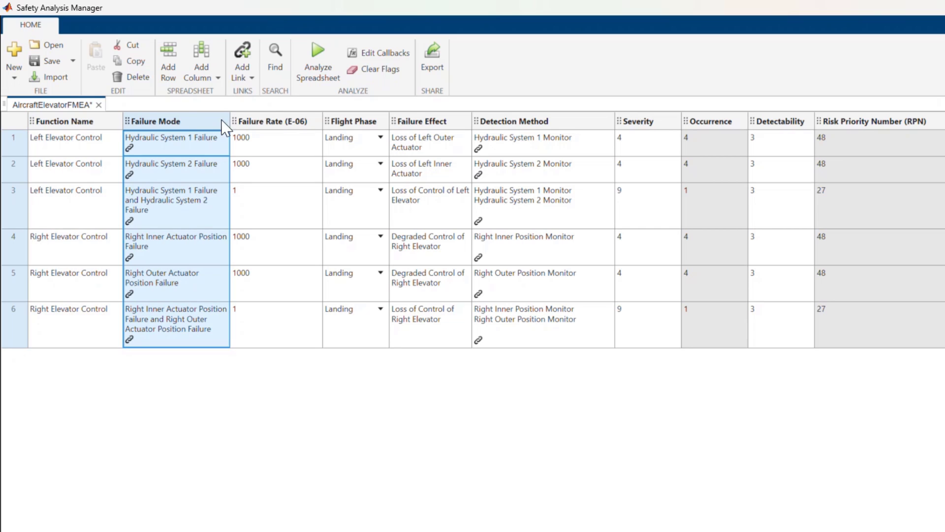
pyautogui.click(309, 123)
pyautogui.click(363, 123)
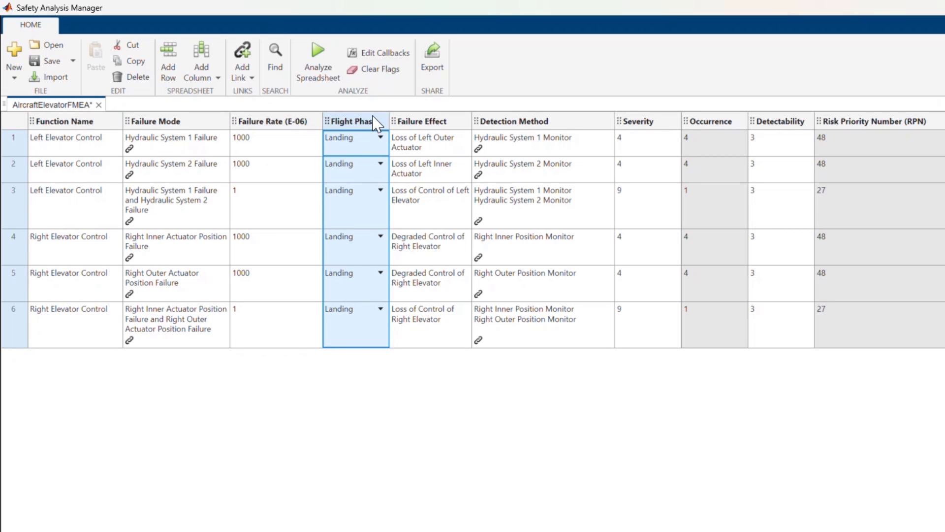
pyautogui.click(424, 124)
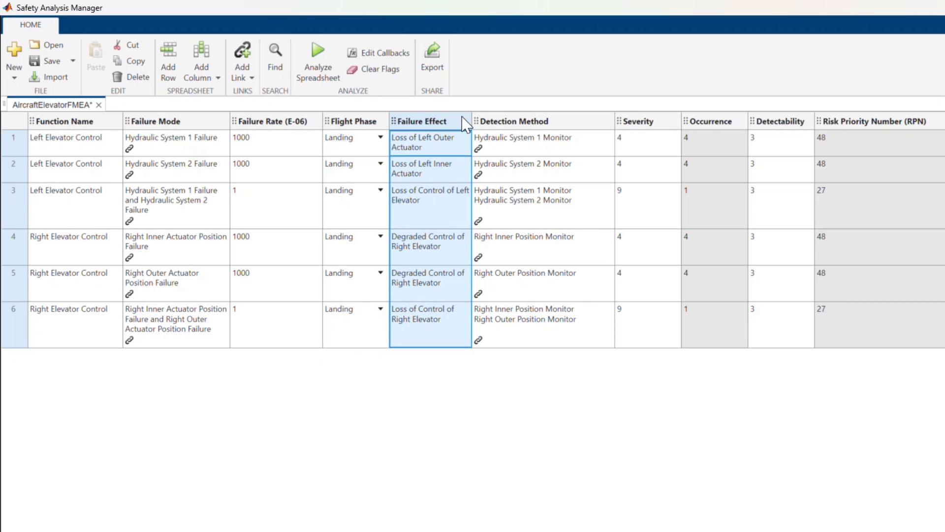
pyautogui.click(528, 124)
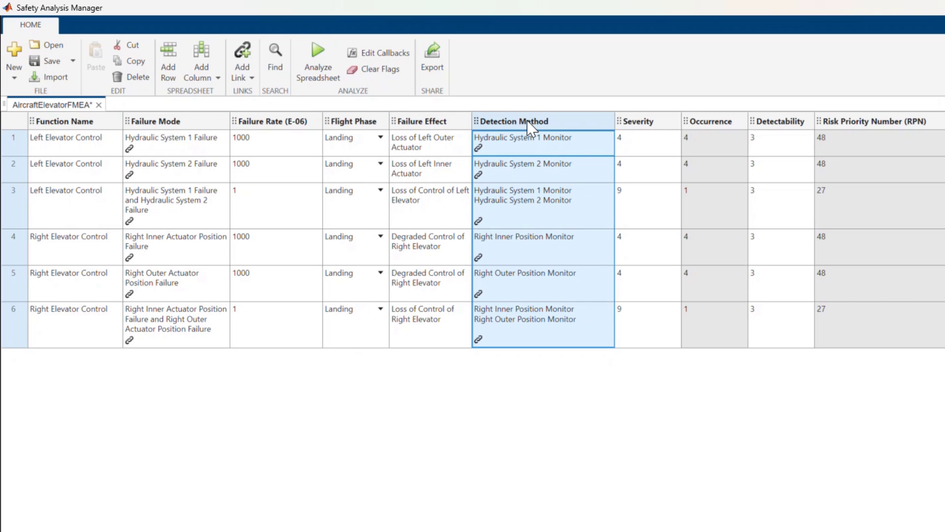
pyautogui.click(645, 124)
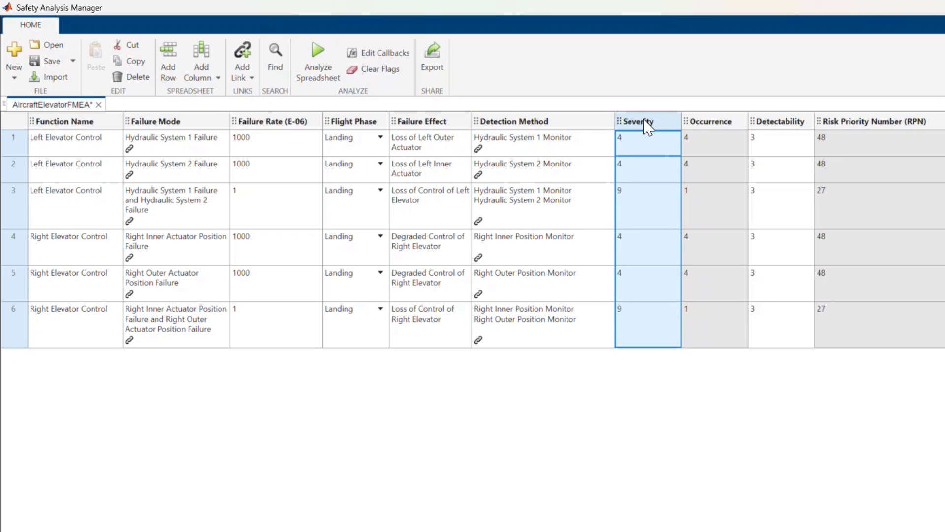
pyautogui.click(714, 124)
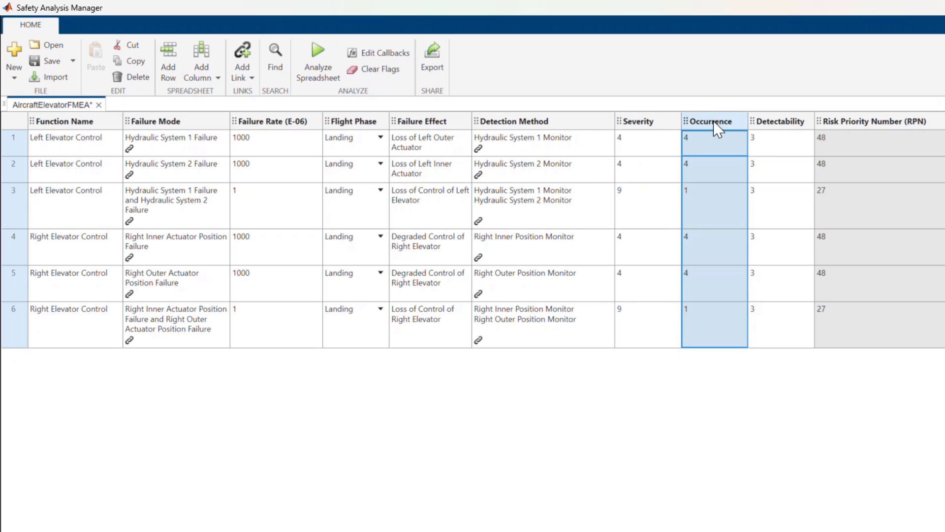
pyautogui.click(293, 124)
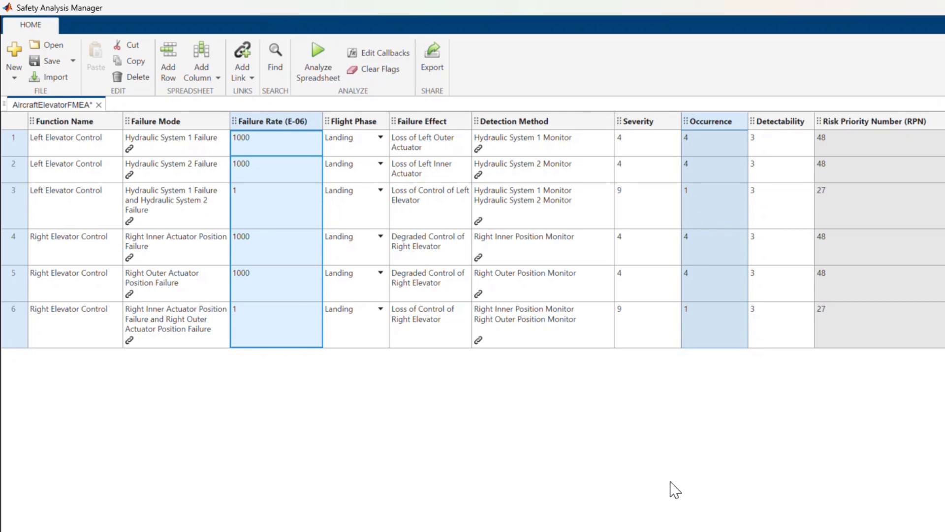
pyautogui.click(784, 124)
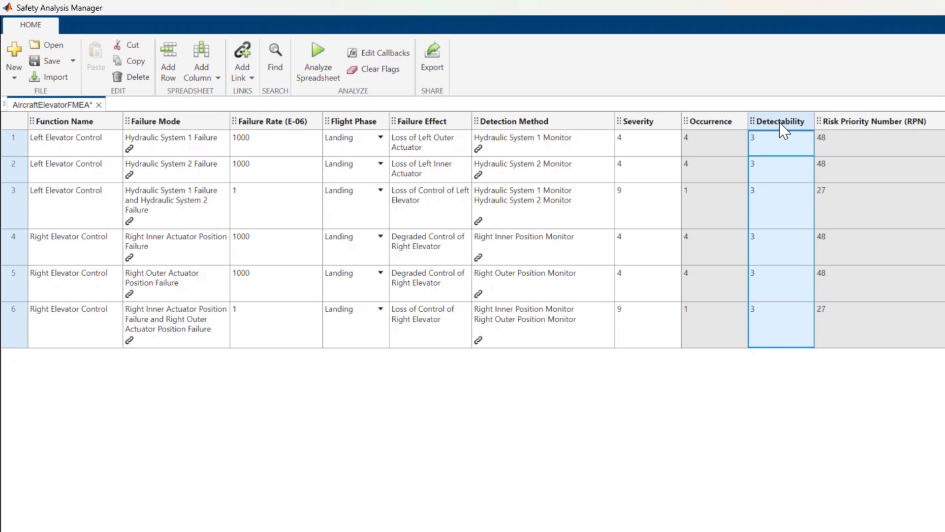
pyautogui.click(881, 124)
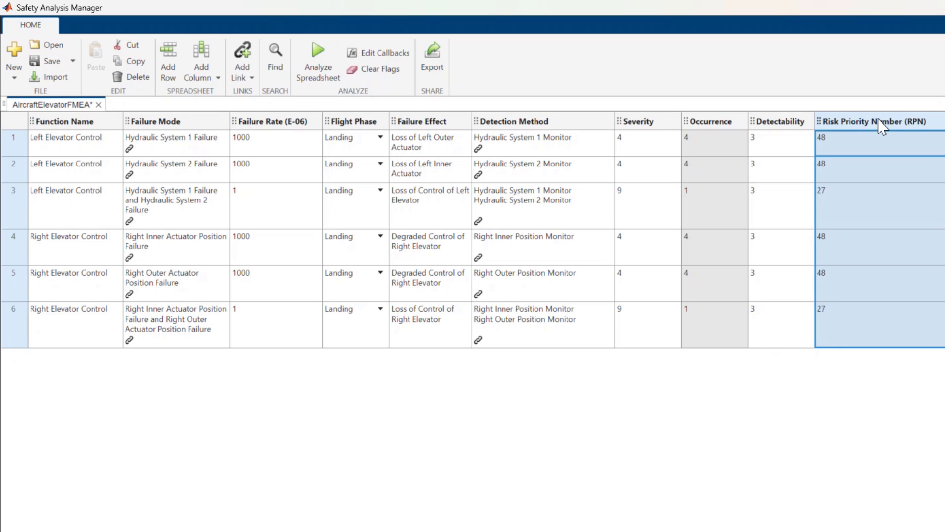
pyautogui.click(720, 125)
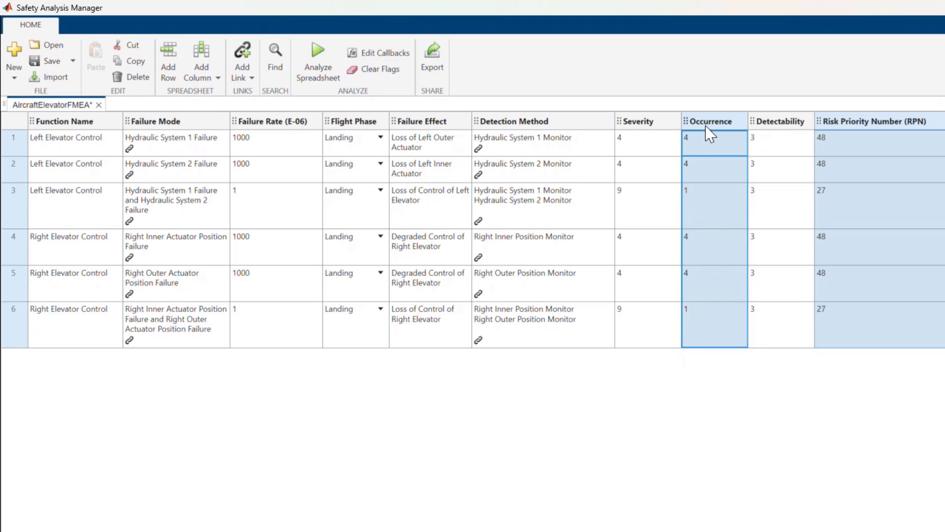
pyautogui.rightClick(712, 120)
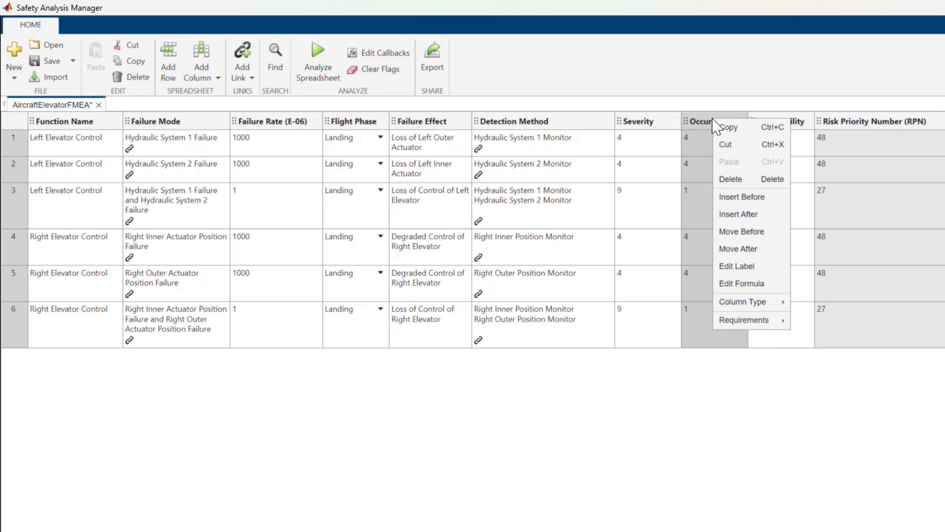
pyautogui.click(743, 285)
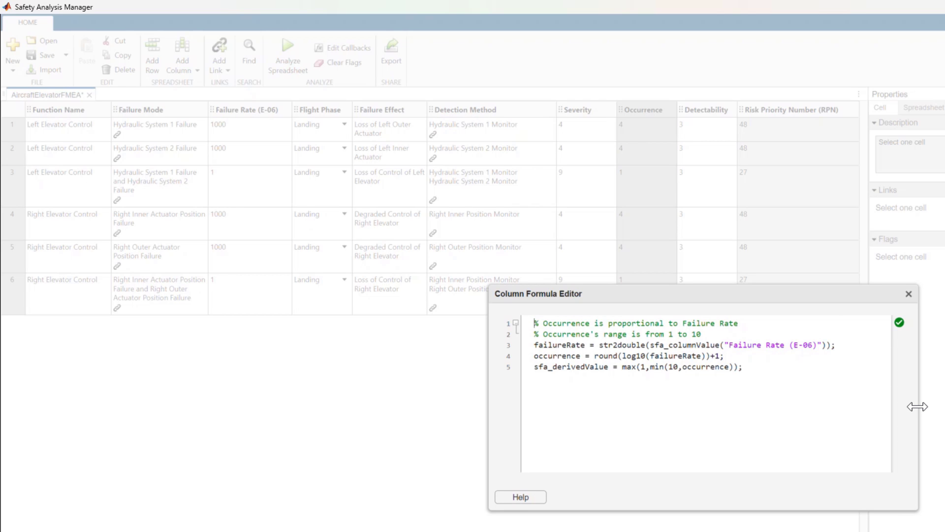
pyautogui.click(909, 295)
pyautogui.rightClick(779, 112)
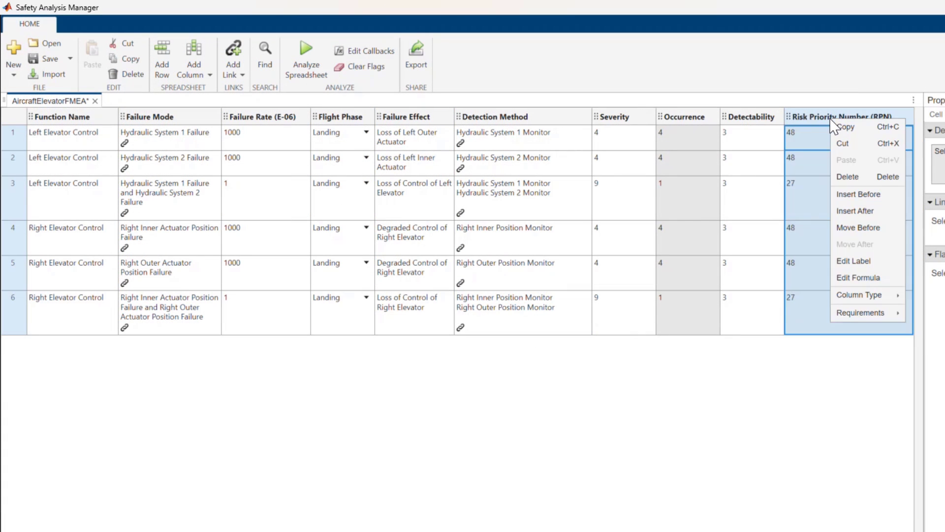
pyautogui.click(847, 277)
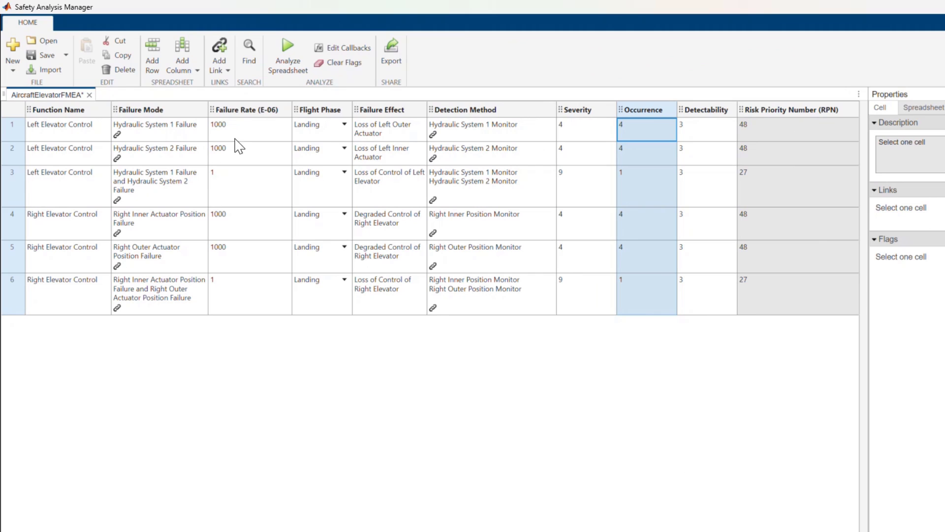
pyautogui.rightClick(251, 141)
pyautogui.moveTo(287, 213)
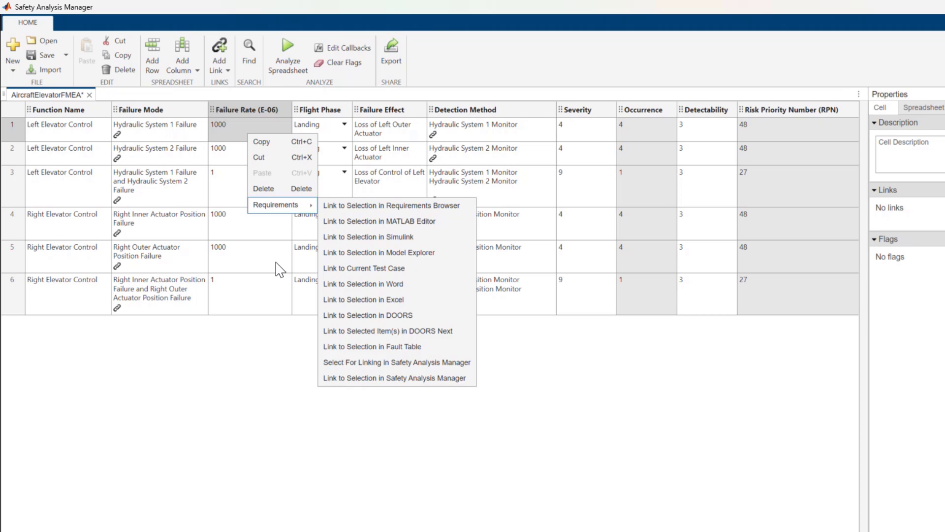
pyautogui.click(256, 246)
pyautogui.moveTo(120, 136)
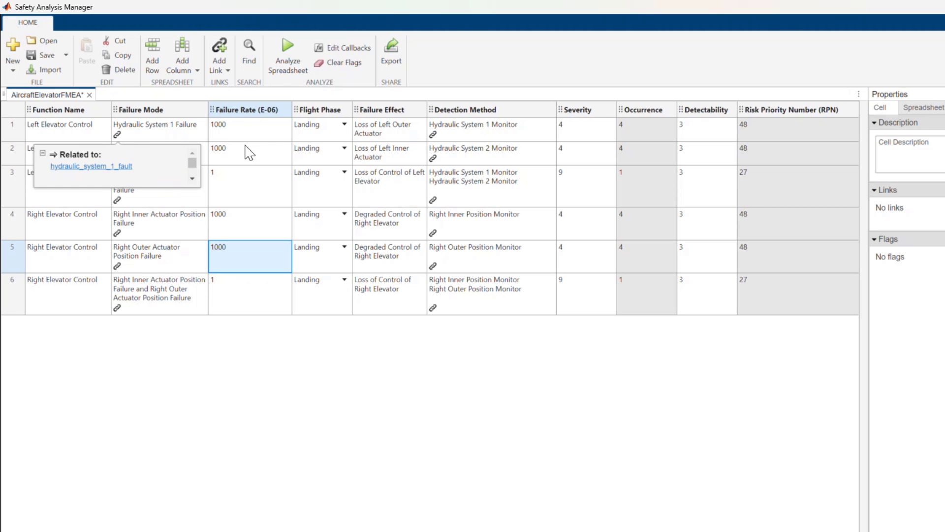
pyautogui.click(431, 146)
pyautogui.moveTo(432, 134)
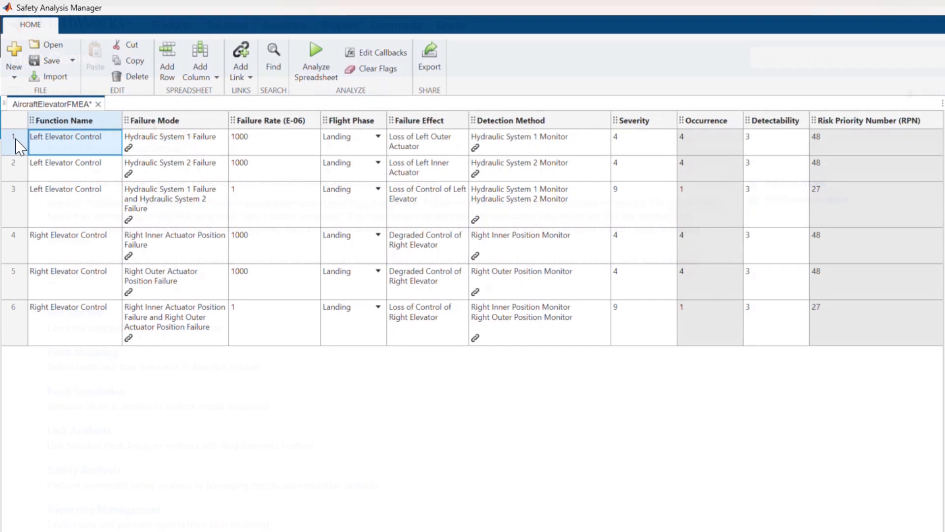
# Step: Back in the AircraftElevatorFMEA spreadsheet, select the first failure-mode row
pyautogui.click(16, 139)
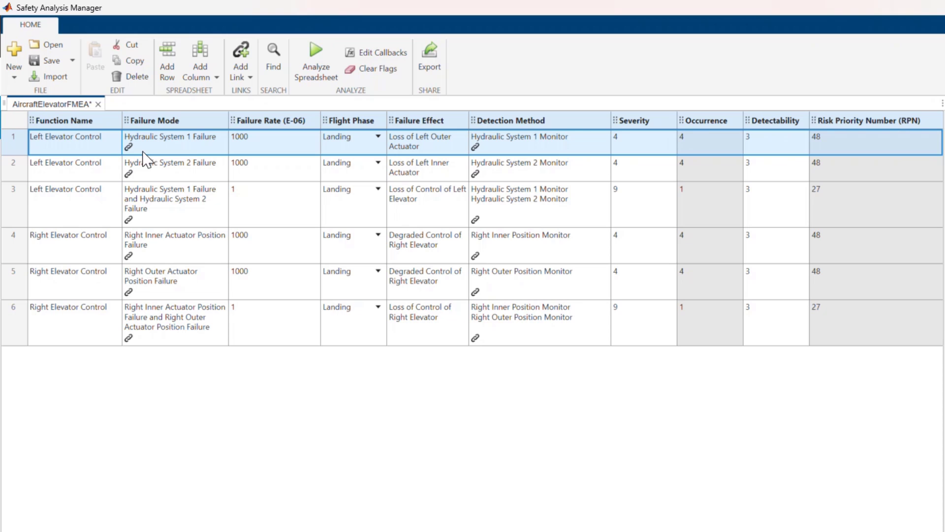
pyautogui.moveTo(129, 149)
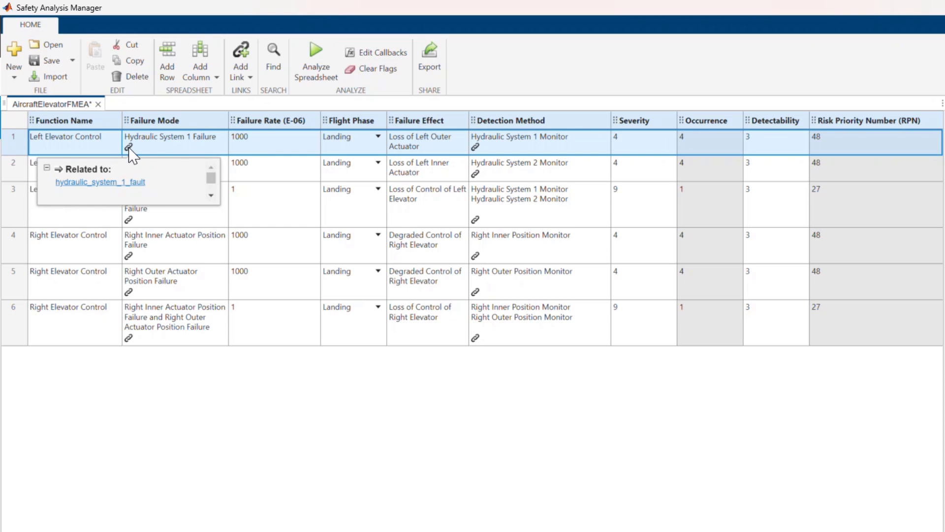
pyautogui.moveTo(476, 148)
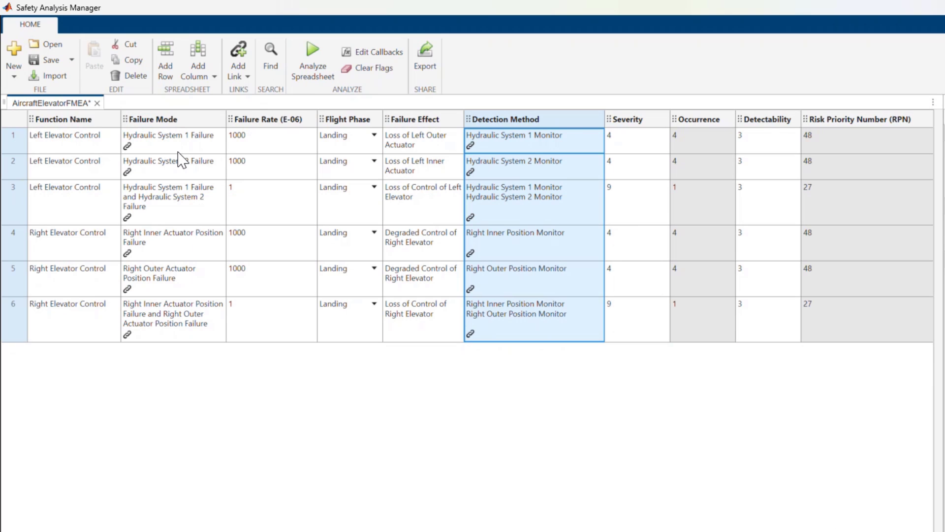
pyautogui.click(100, 150)
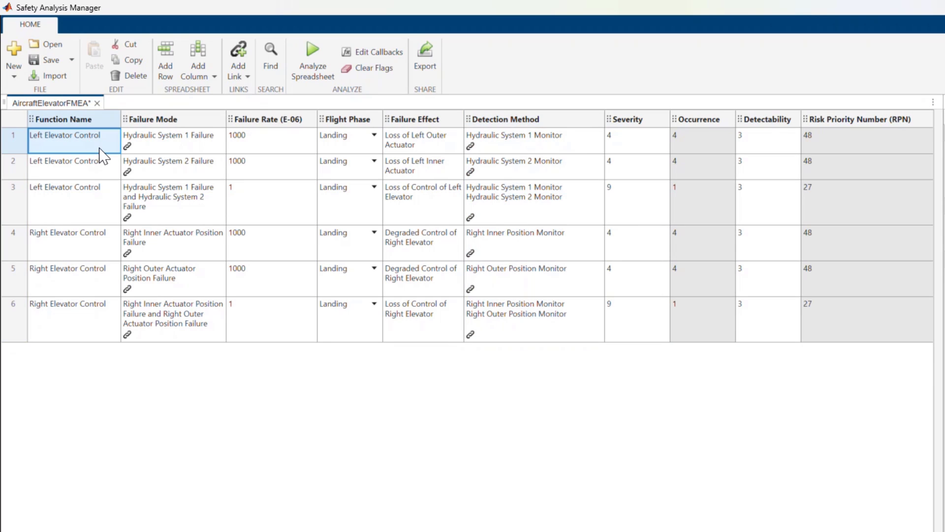
pyautogui.rightClick(101, 155)
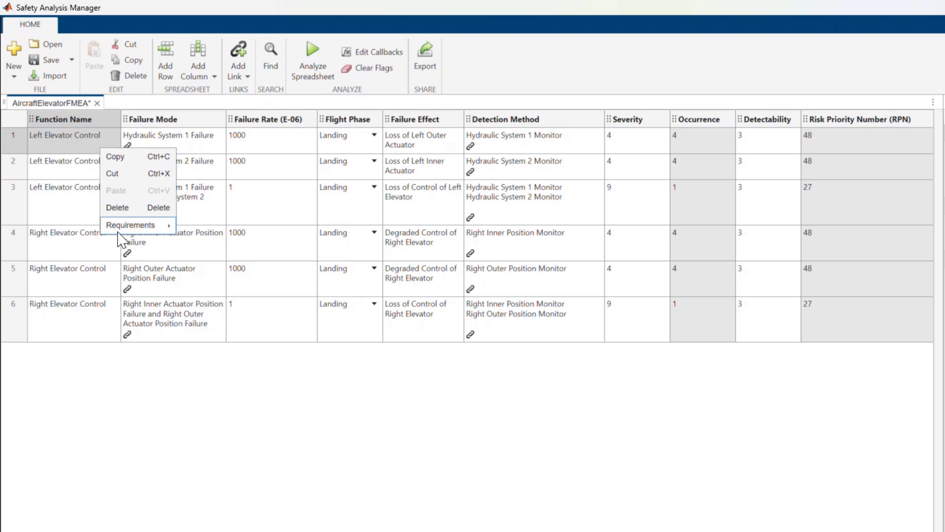
pyautogui.moveTo(119, 228)
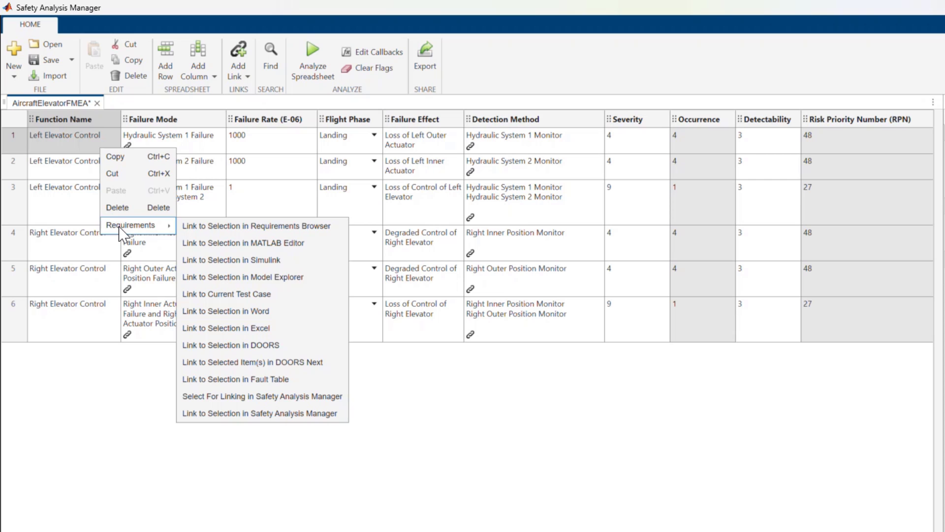
pyautogui.click(67, 152)
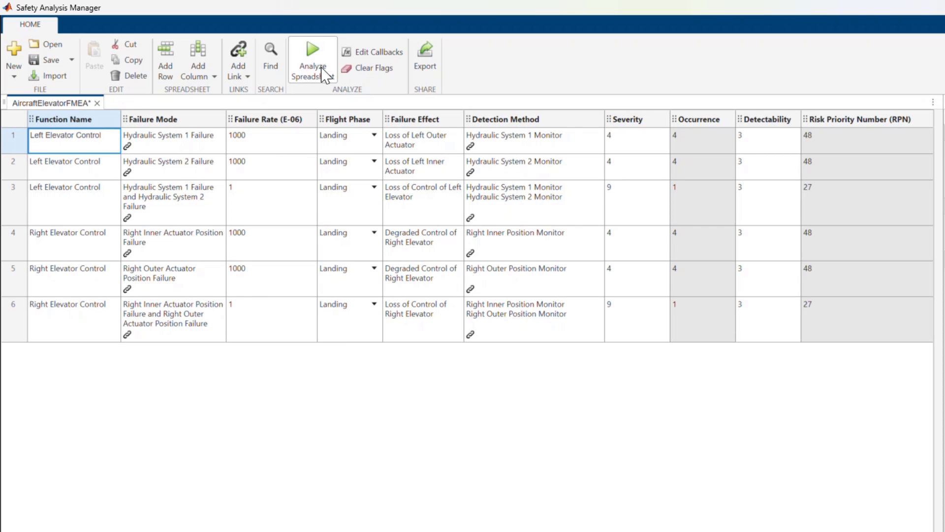
# Step: Open the AircraftElevatorFMEA spreadsheet's callback code for editing
pyautogui.click(370, 59)
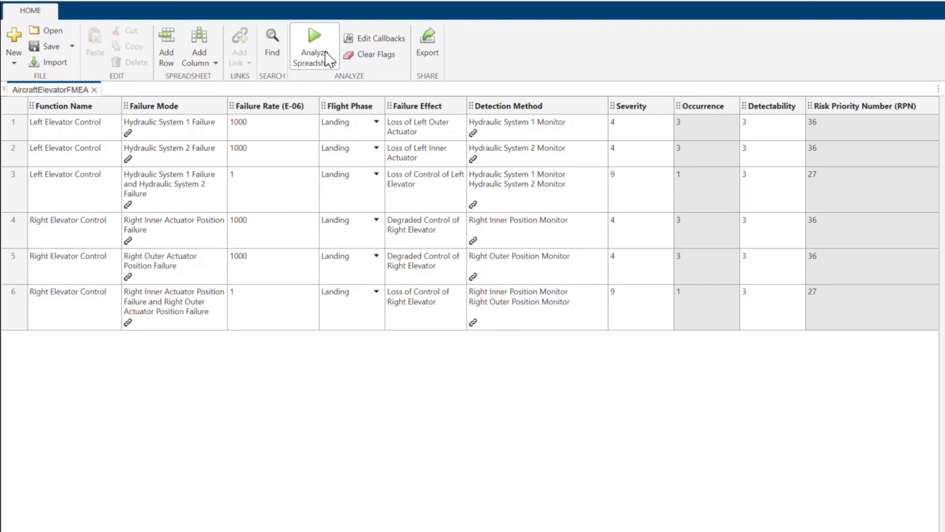
# Step: From the AnalyzeFcn callback, open validateAircraftElevatorFMEAUsingSimulation in the MATLAB Editor
pyautogui.click(375, 38)
pyautogui.click(419, 232)
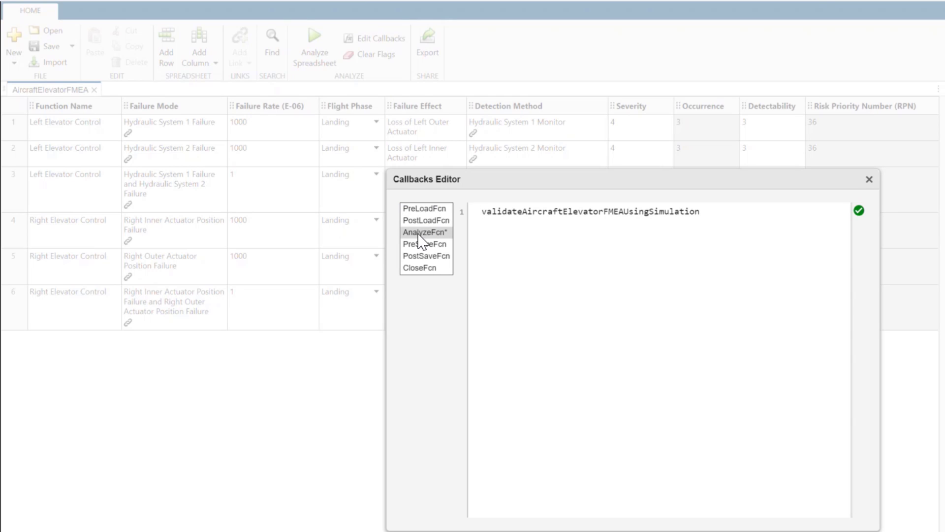
pyautogui.rightClick(534, 211)
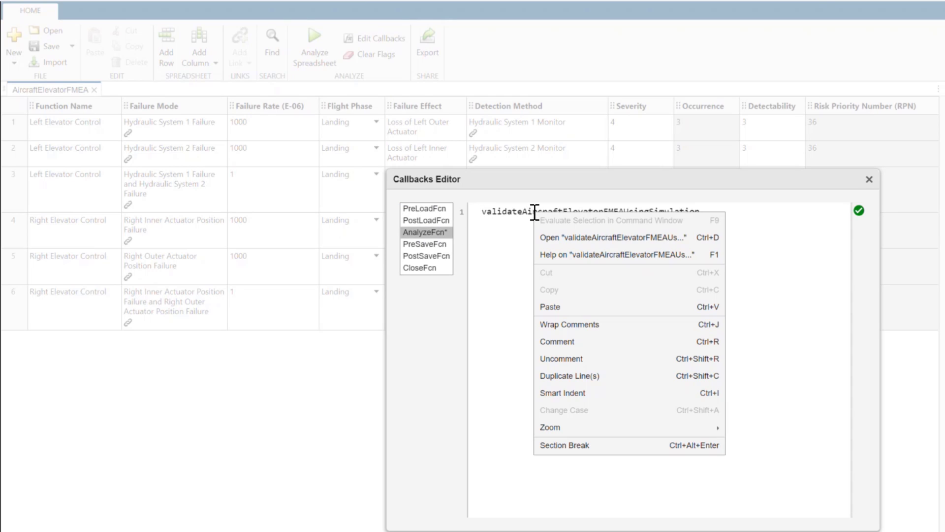
pyautogui.click(563, 238)
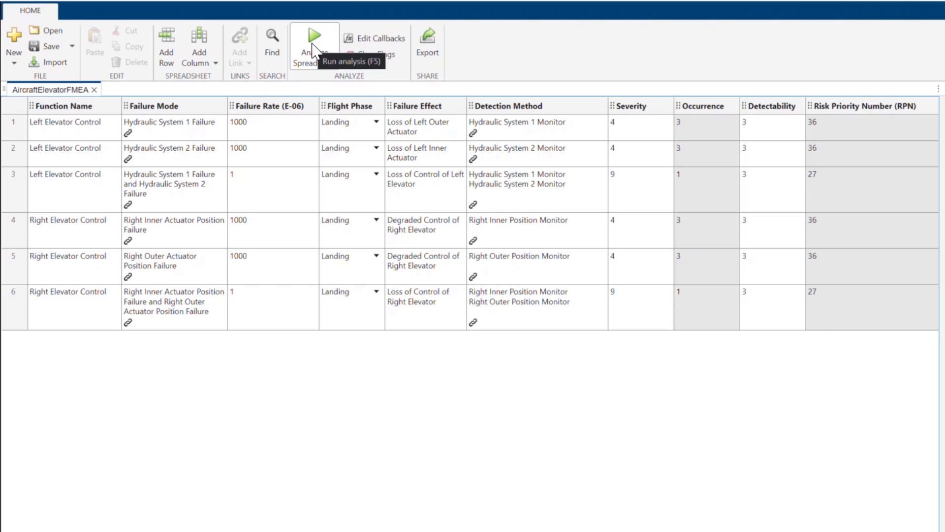
# Step: Run Analyze Spreadsheet so AnalyzeFcn flags every Detection Method cell as passed
pyautogui.click(314, 48)
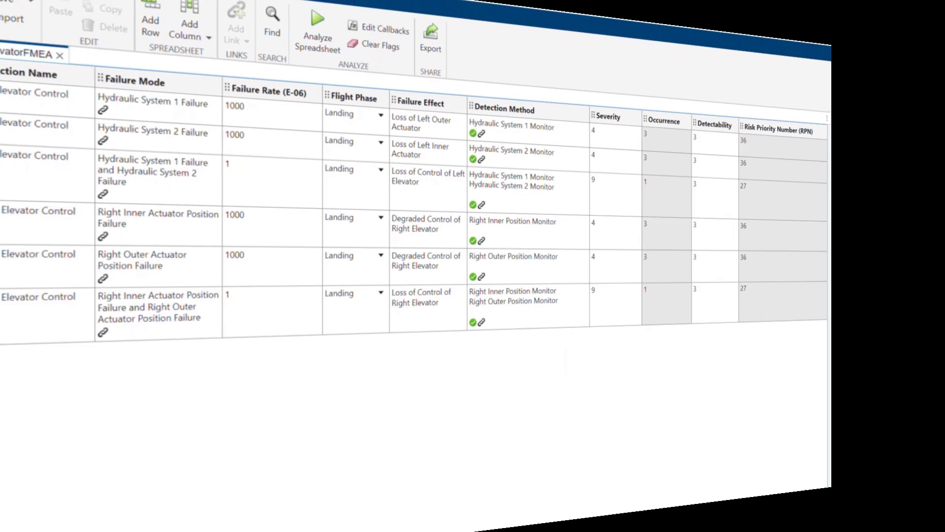